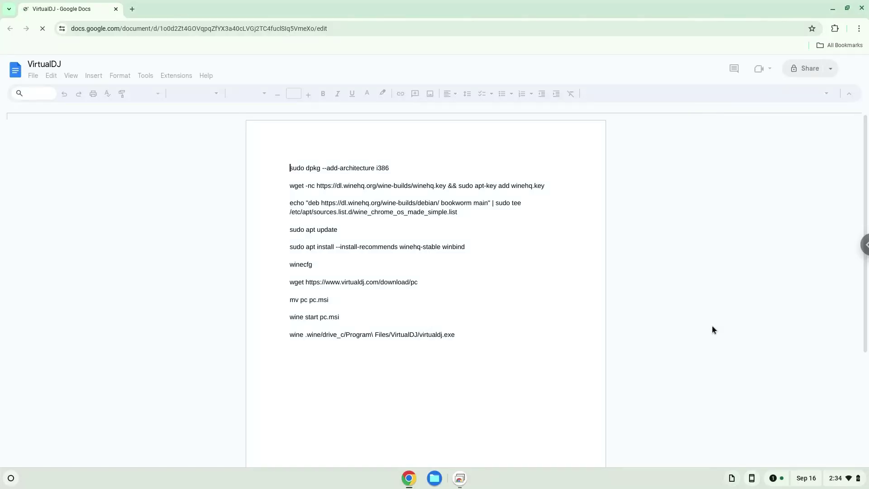
- Open ChromeOS Settings to the About ChromeOS page
{"action": "left_click", "coordinate": [841, 481]}
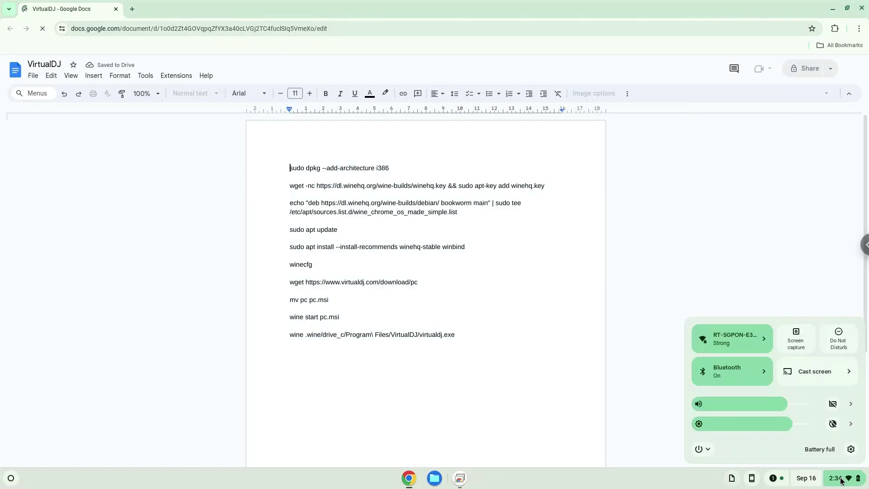
{"action": "left_click", "coordinate": [851, 449]}
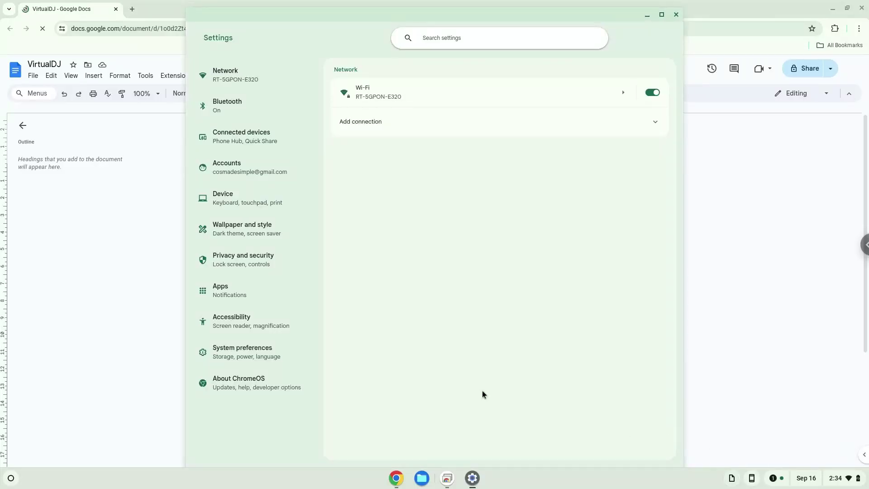
{"action": "left_click", "coordinate": [283, 389]}
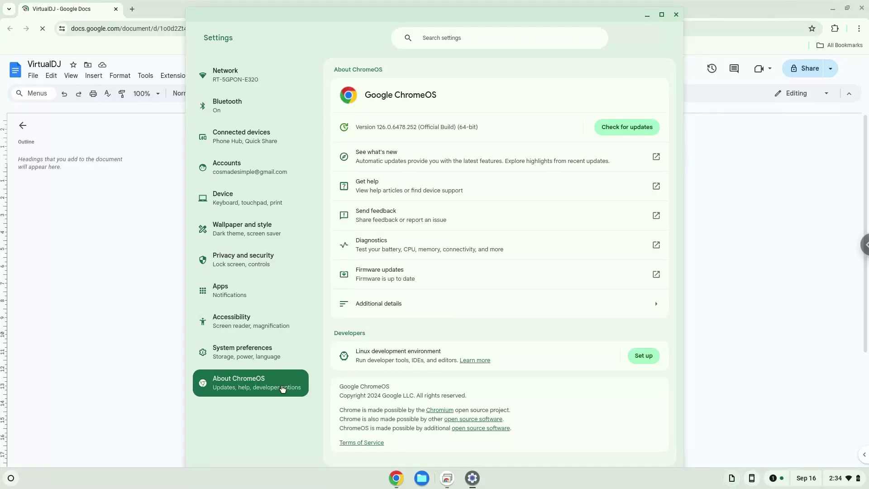
- Install the Linux development environment with the recommended disk size, then close its terminal
{"action": "left_click", "coordinate": [643, 356]}
{"action": "left_click", "coordinate": [643, 356]}
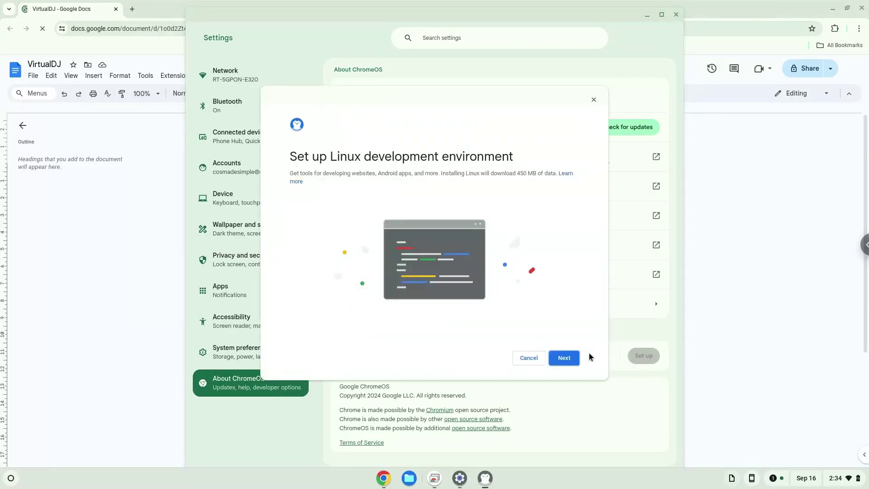
{"action": "left_click", "coordinate": [559, 358]}
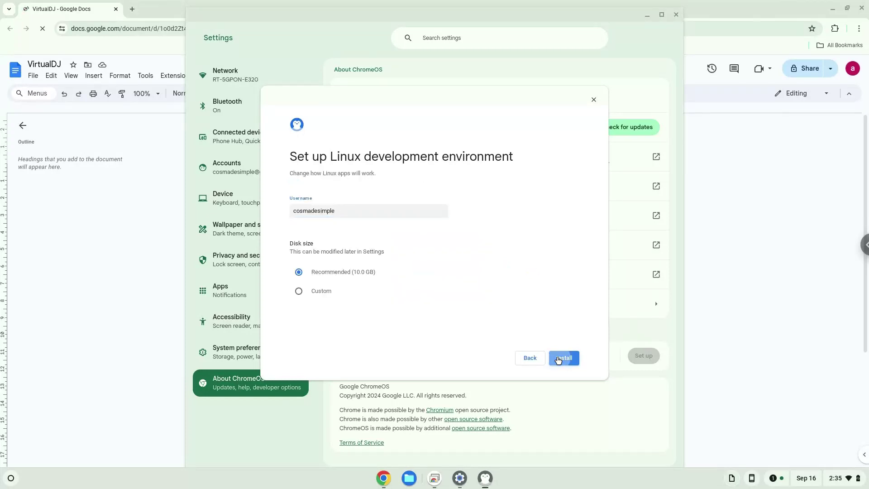
{"action": "left_click", "coordinate": [558, 360]}
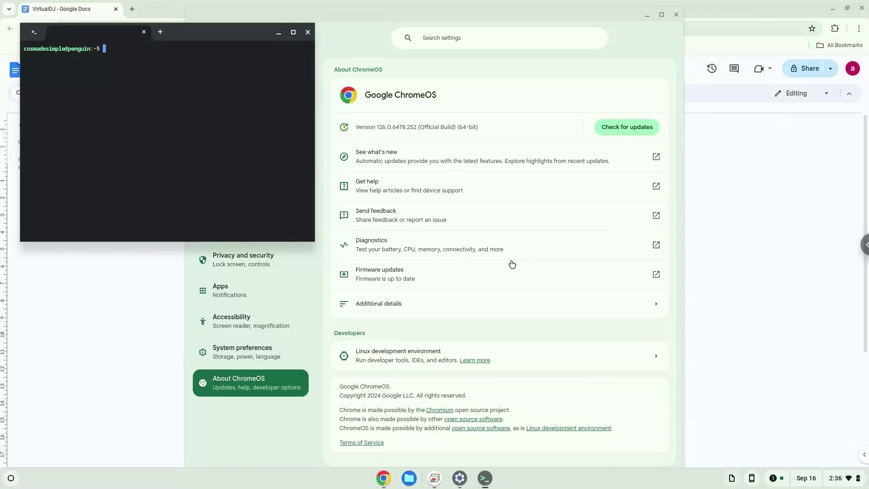
{"action": "left_click", "coordinate": [308, 32]}
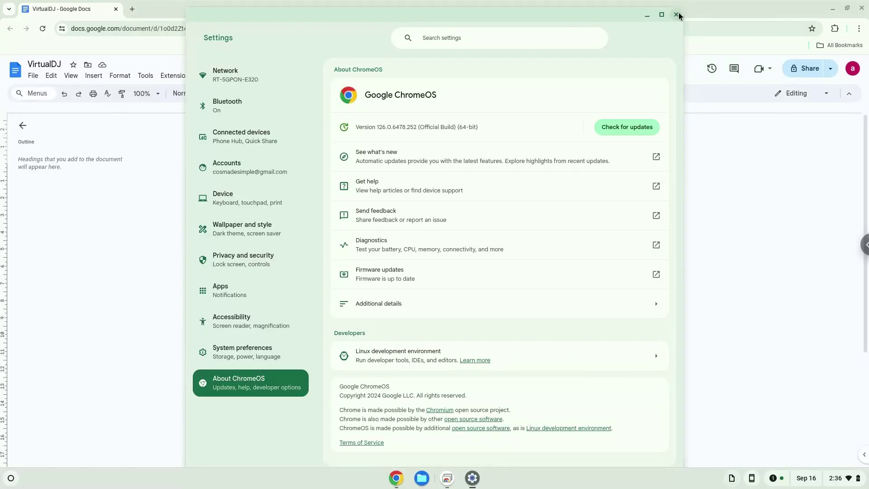
- Close Settings and copy 'sudo dpkg --add-architecture i386' from the command document
{"action": "left_click", "coordinate": [677, 15]}
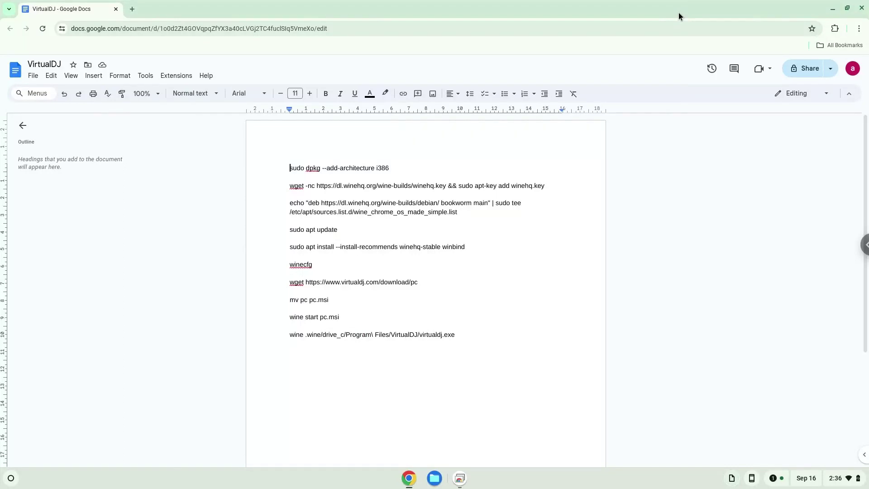
{"action": "triple_click", "coordinate": [354, 167]}
{"action": "right_click", "coordinate": [354, 167]}
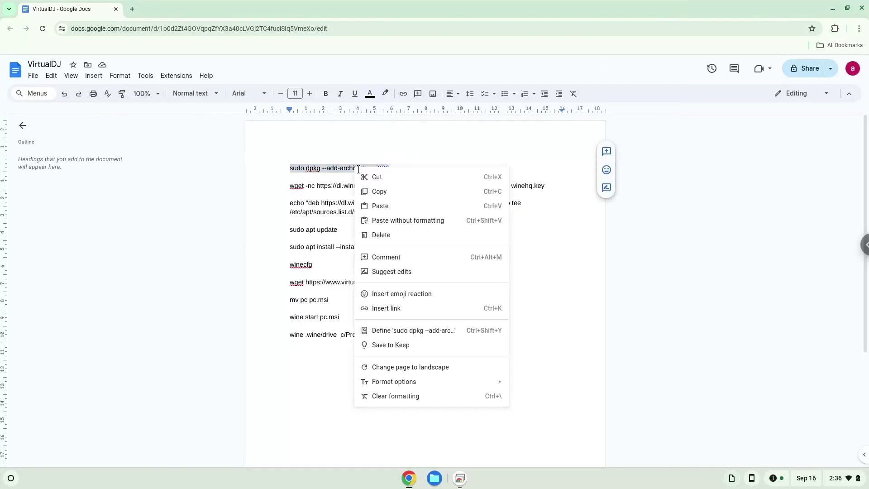
{"action": "left_click", "coordinate": [380, 190]}
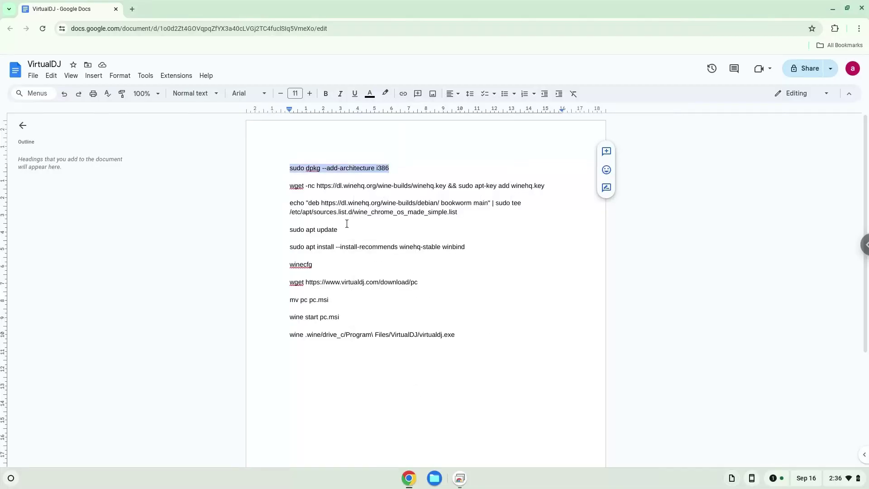
{"action": "left_click", "coordinate": [11, 478]}
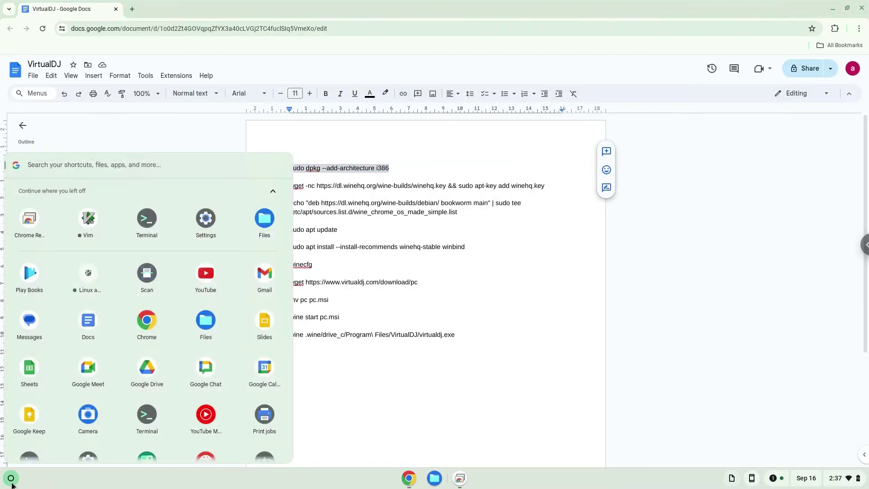
- Start a maximized penguin Terminal and run 'sudo dpkg --add-architecture i386'
{"action": "left_click", "coordinate": [146, 220]}
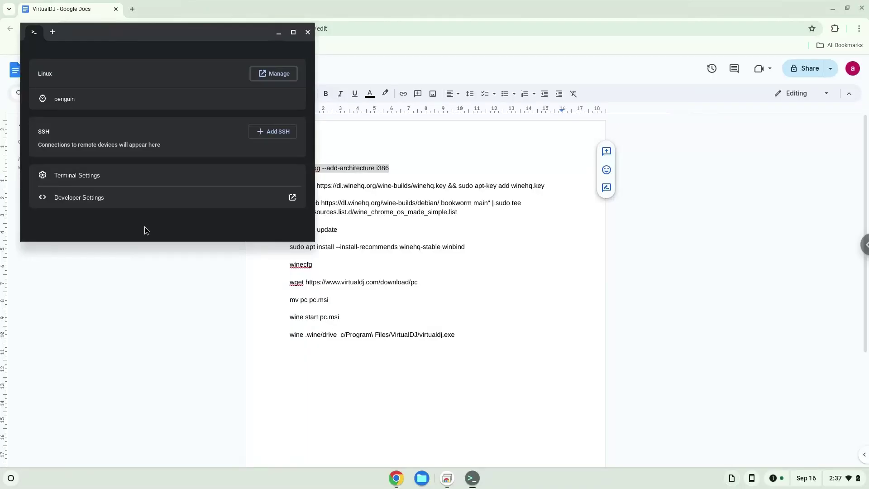
{"action": "double_click", "coordinate": [199, 32]}
{"action": "left_click", "coordinate": [251, 75]}
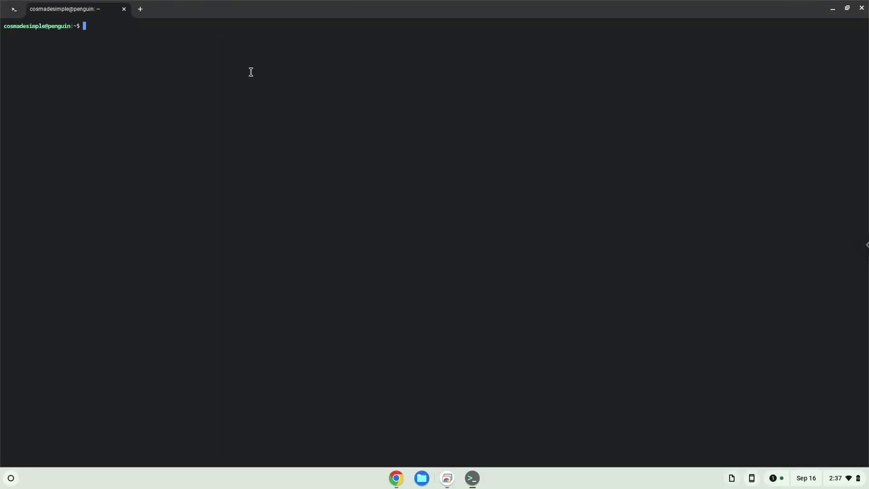
{"action": "key", "text": "ctrl+shift+v"}
{"action": "key", "text": "Return"}
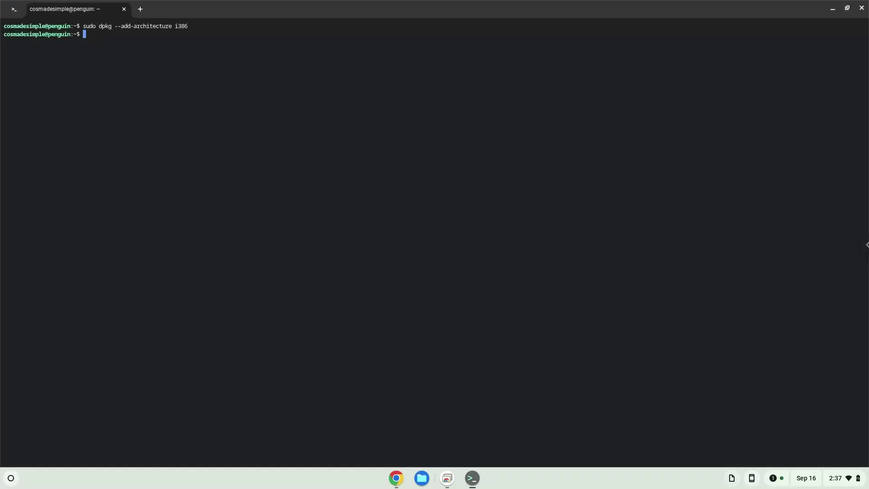
- Copy the wget command from the document and run it to fetch and add winehq.key
{"action": "left_click", "coordinate": [396, 478]}
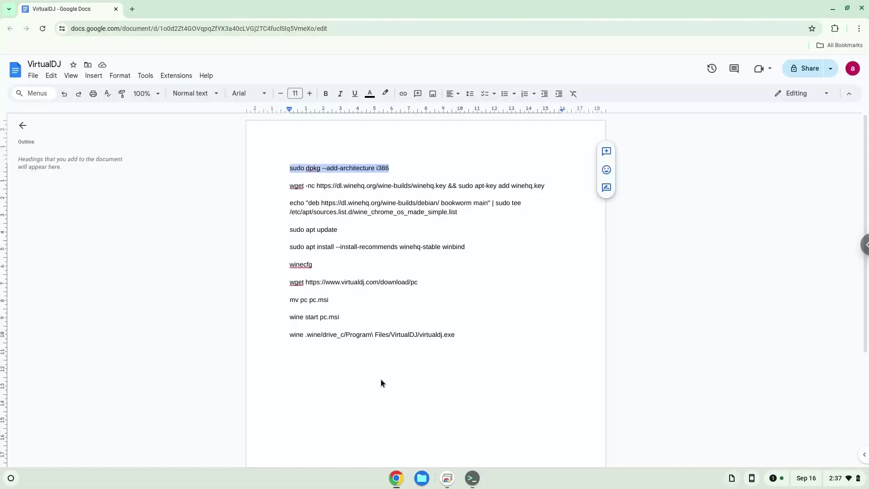
{"action": "triple_click", "coordinate": [361, 185]}
{"action": "right_click", "coordinate": [361, 185]}
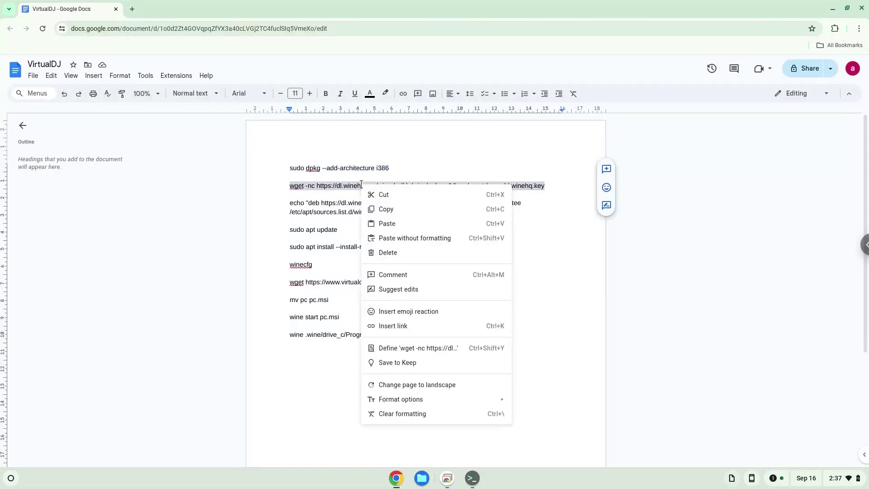
{"action": "left_click", "coordinate": [384, 210]}
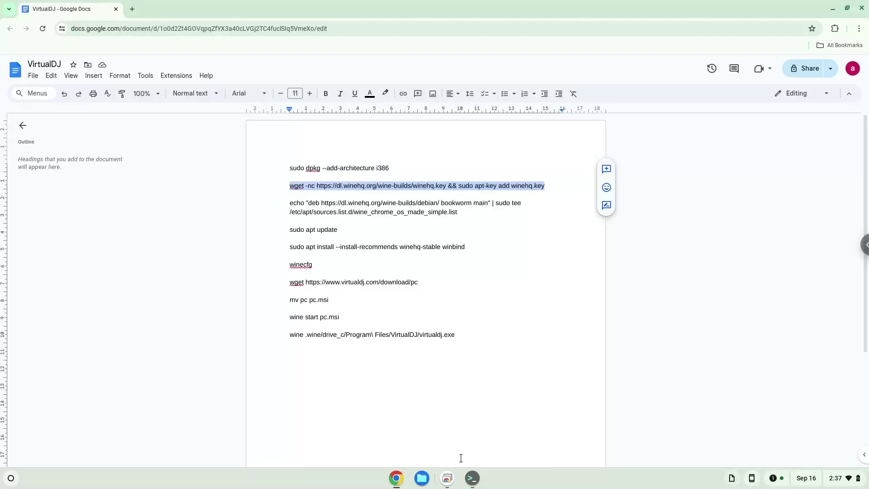
{"action": "left_click", "coordinate": [472, 478]}
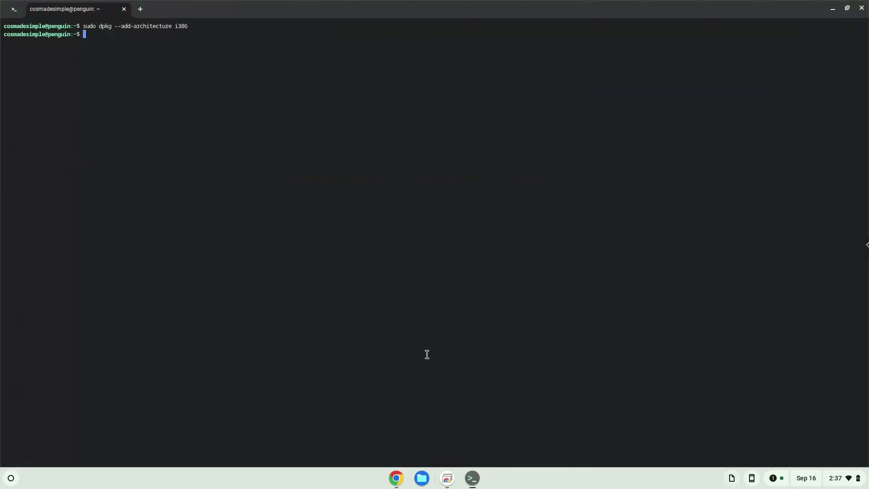
{"action": "key", "text": "ctrl+shift+v"}
{"action": "key", "text": "Return"}
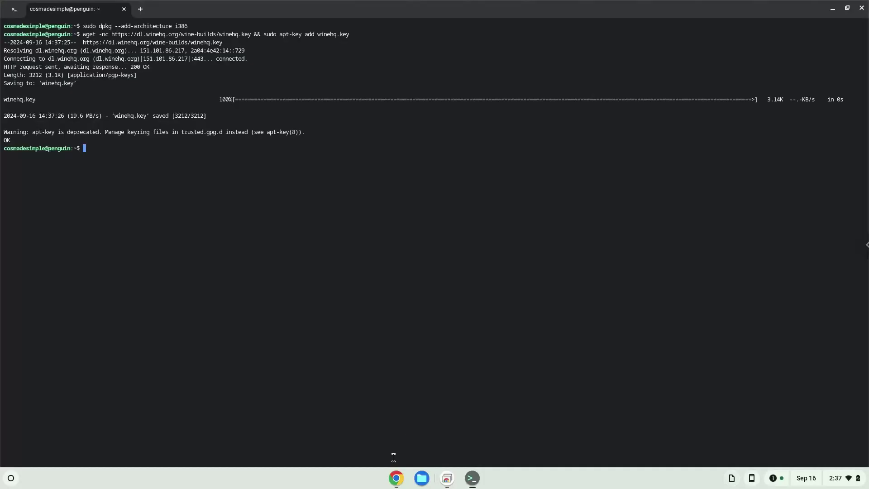
- Add the WineHQ bookworm repository to the wine sources list via echo | sudo tee
{"action": "left_click", "coordinate": [395, 477]}
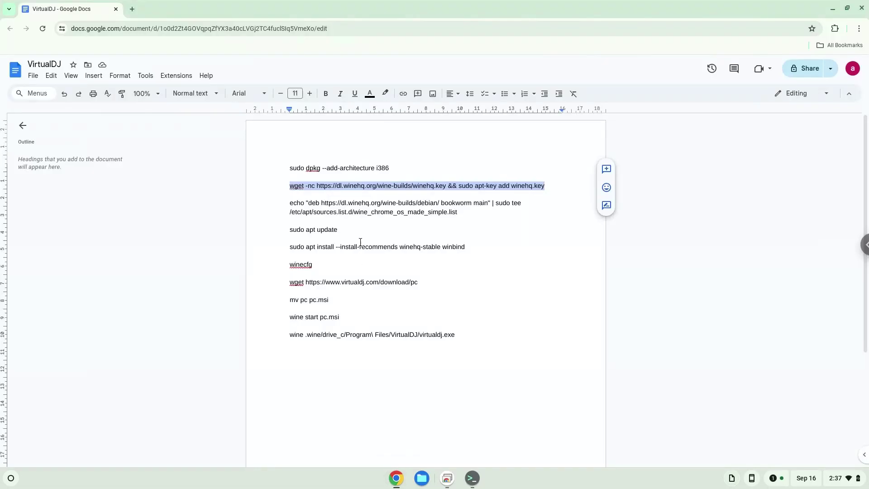
{"action": "triple_click", "coordinate": [352, 202]}
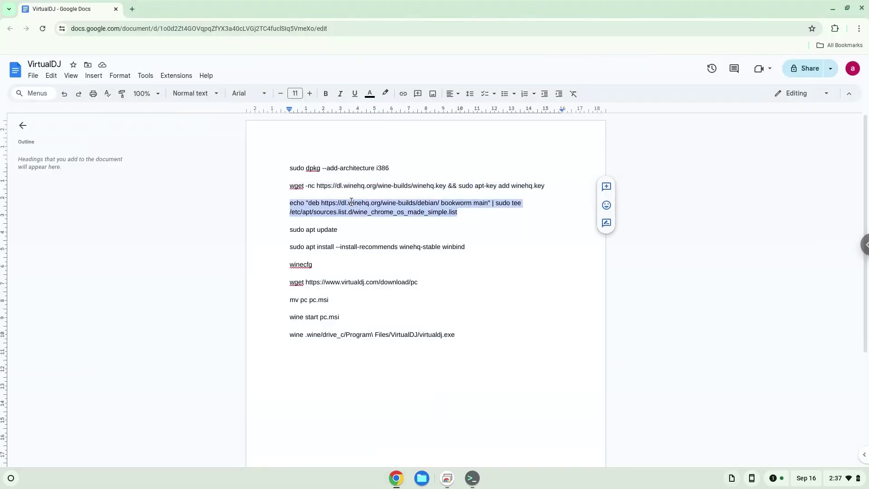
{"action": "right_click", "coordinate": [350, 203]}
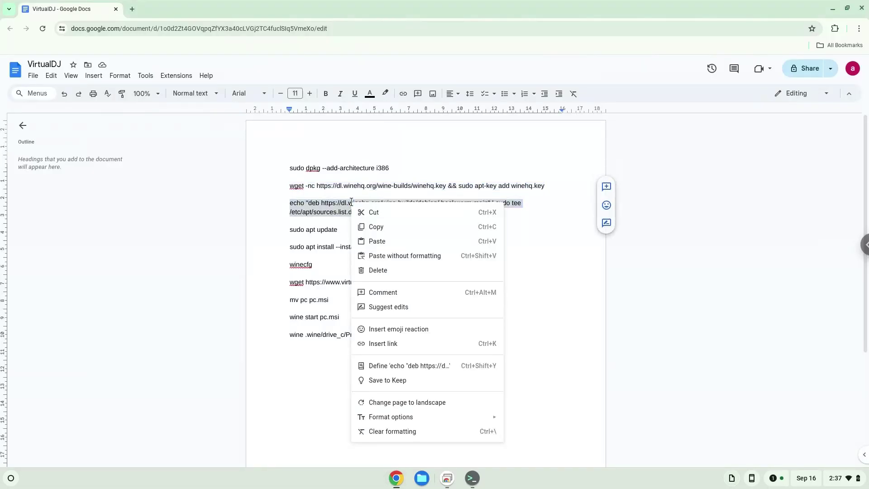
{"action": "left_click", "coordinate": [370, 226]}
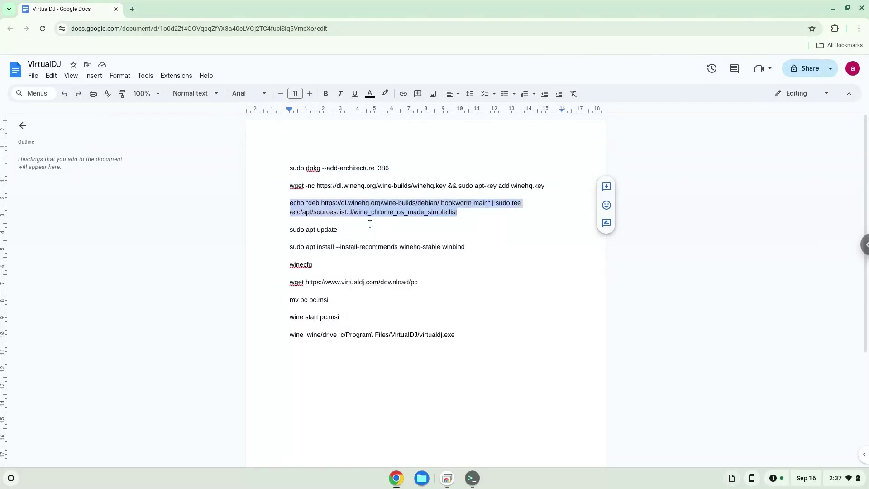
{"action": "left_click", "coordinate": [472, 478]}
{"action": "right_click", "coordinate": [438, 380]}
{"action": "key", "text": "Return"}
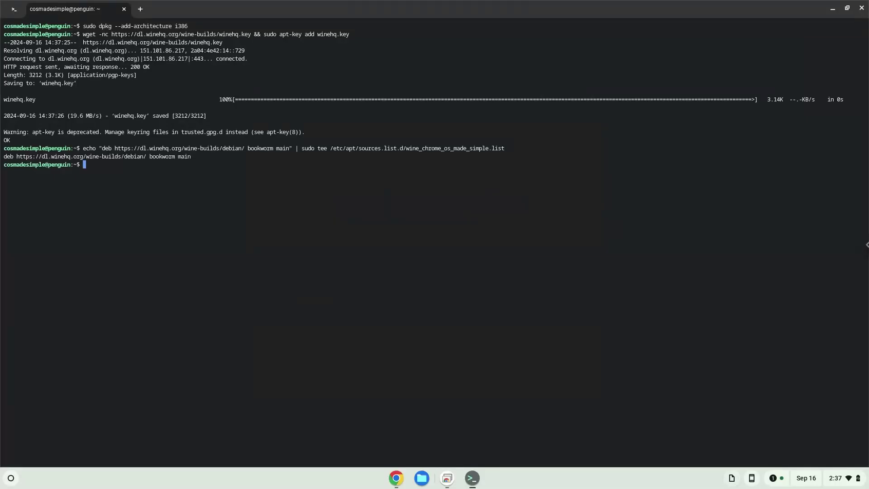
{"action": "left_click", "coordinate": [399, 478]}
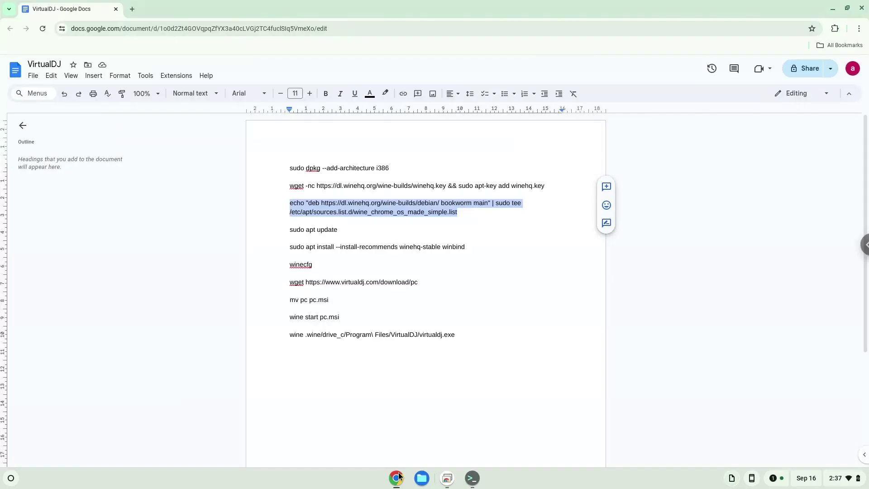
- Copy 'sudo apt update' from the document and run it in Terminal
{"action": "triple_click", "coordinate": [300, 229]}
{"action": "right_click", "coordinate": [301, 229]}
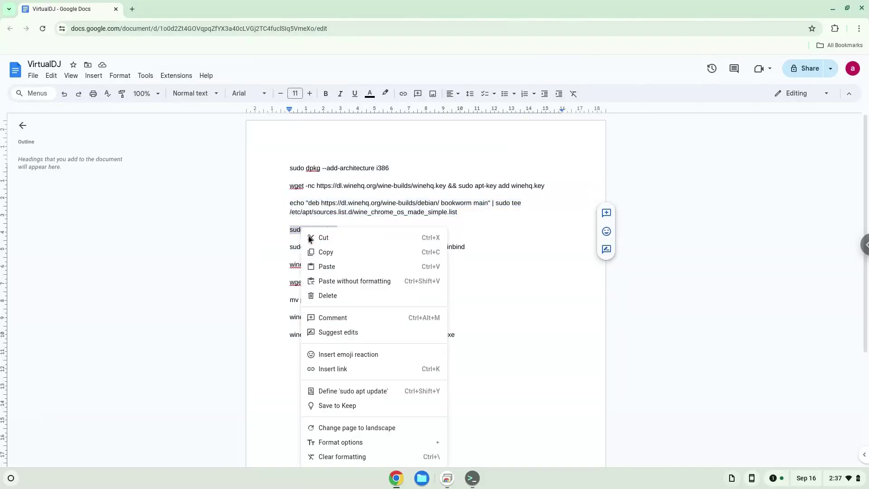
{"action": "left_click", "coordinate": [324, 252]}
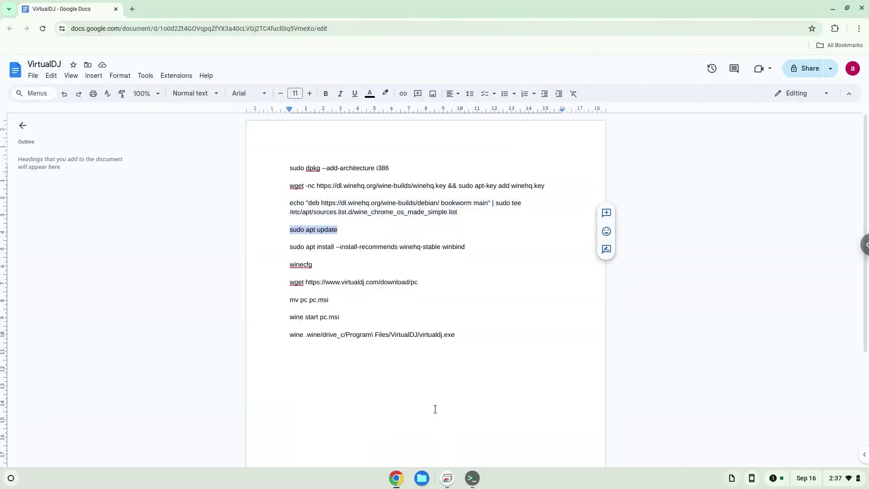
{"action": "left_click", "coordinate": [472, 479]}
{"action": "key", "text": "ctrl+shift+v"}
{"action": "key", "text": "Return"}
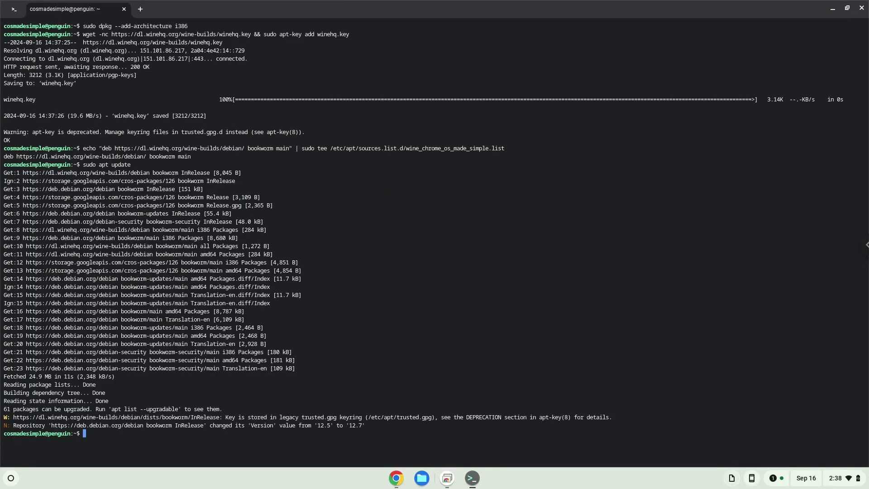
- Run 'sudo apt install --install-recommends winehq-stable winbind' and confirm continuing the installation
{"action": "left_click", "coordinate": [397, 478]}
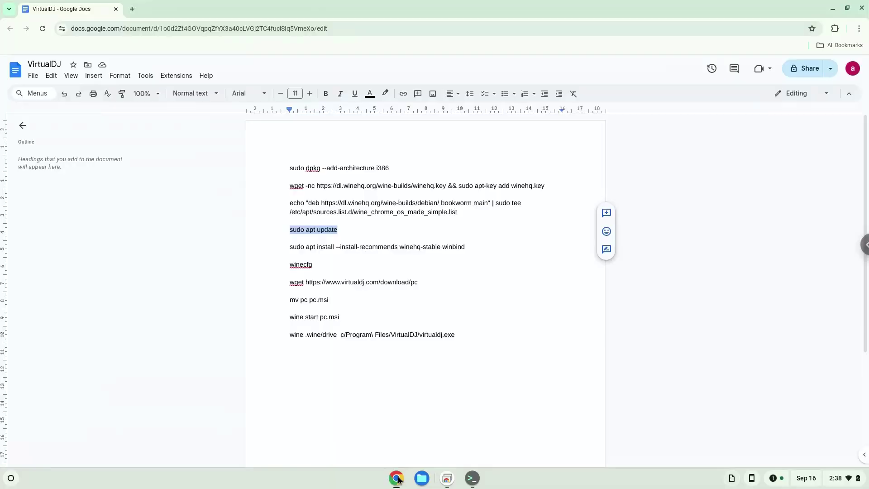
{"action": "triple_click", "coordinate": [359, 245]}
{"action": "right_click", "coordinate": [359, 245]}
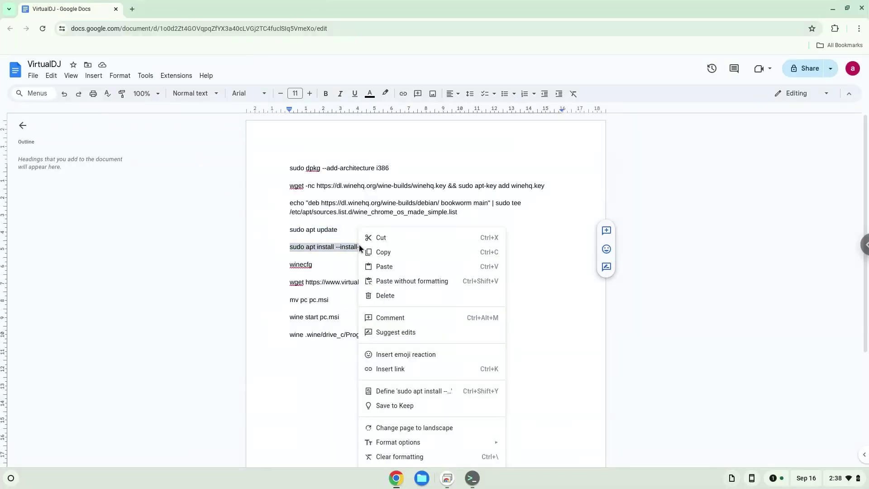
{"action": "left_click", "coordinate": [384, 252]}
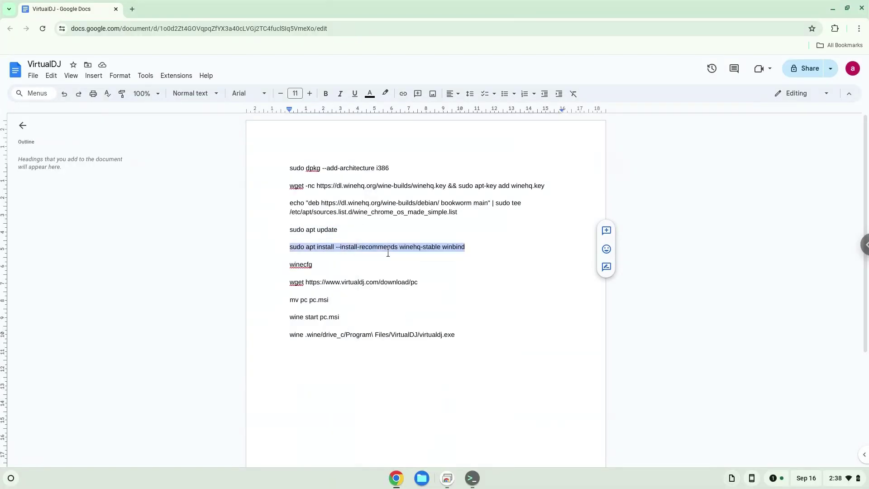
{"action": "left_click", "coordinate": [470, 481]}
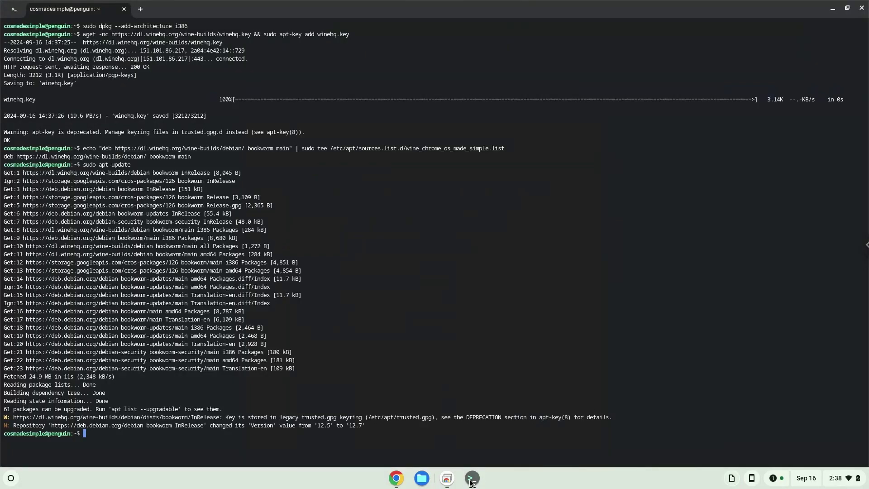
{"action": "key", "text": "ctrl+shift+v"}
{"action": "key", "text": "Return"}
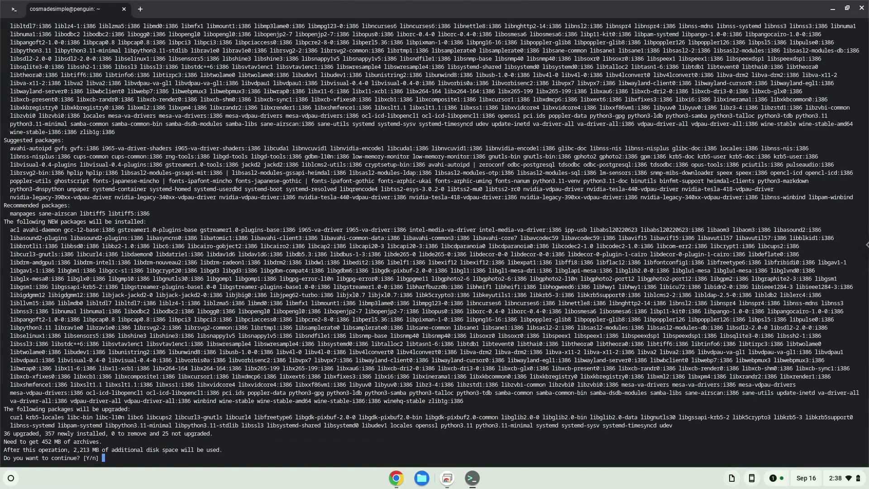
{"action": "key", "text": "Return"}
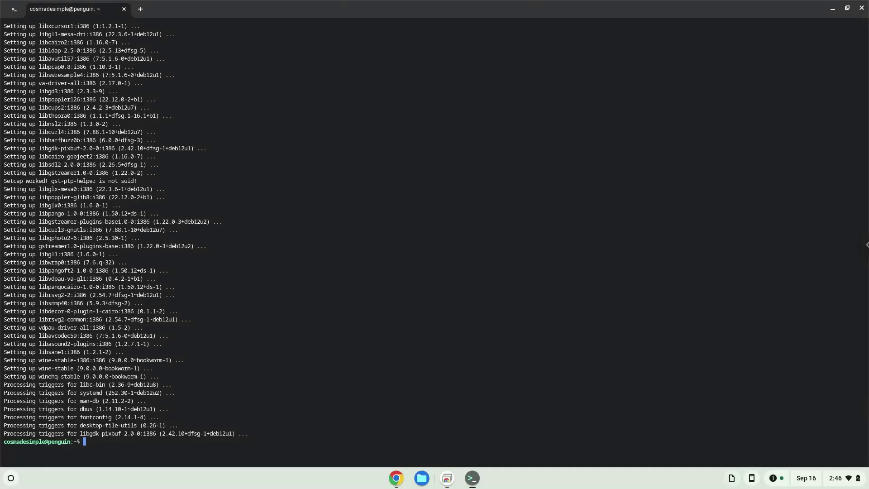
- Run winecfg, accept the wine-mono install, and close the Wine configuration window
{"action": "left_click", "coordinate": [395, 477]}
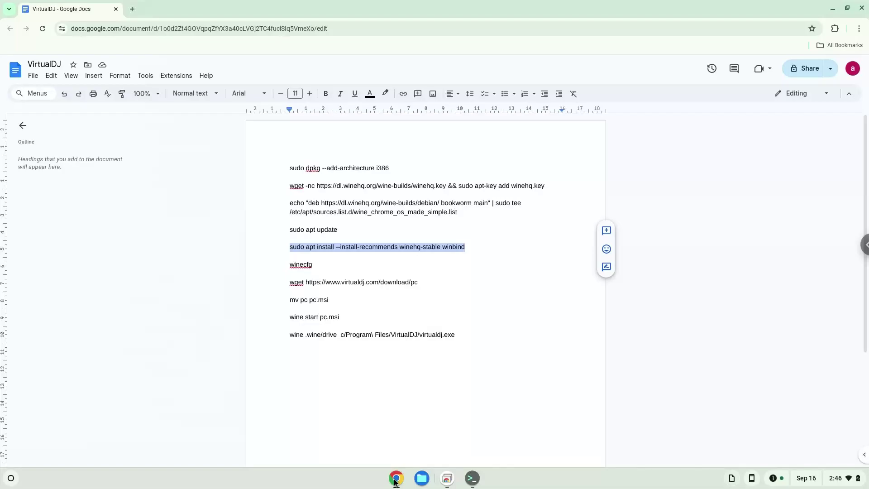
{"action": "double_click", "coordinate": [295, 264]}
{"action": "right_click", "coordinate": [296, 264]}
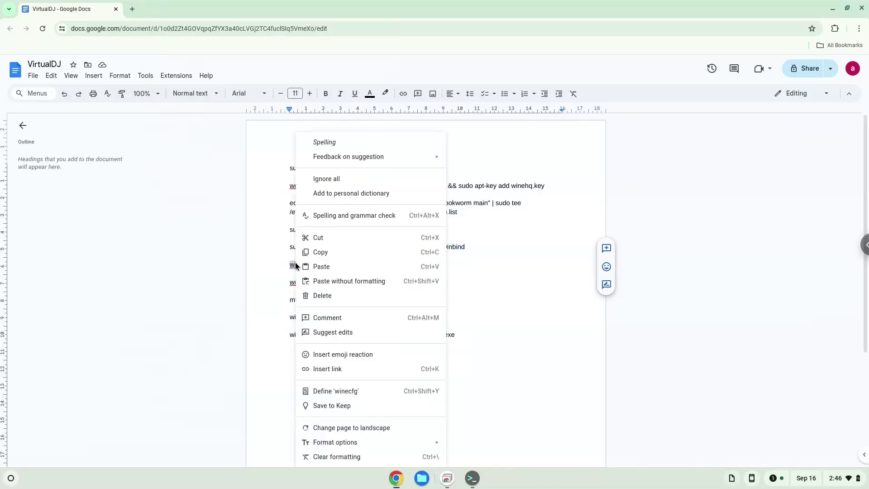
{"action": "left_click", "coordinate": [321, 251]}
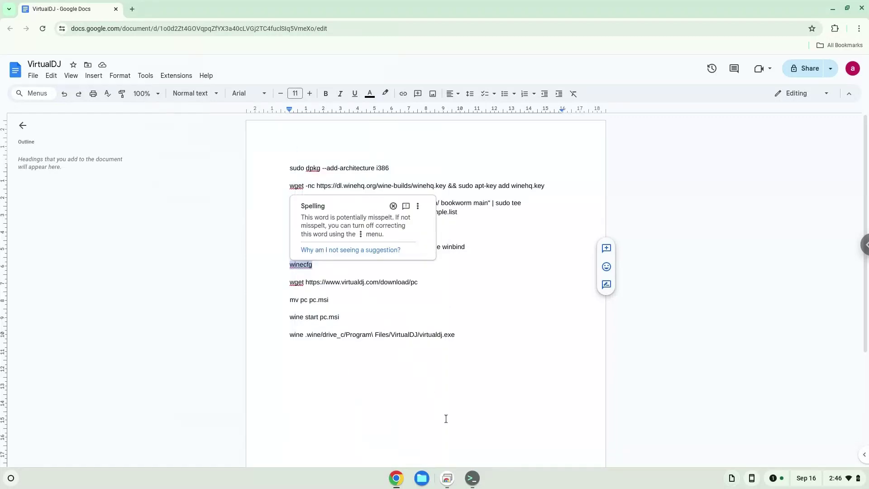
{"action": "left_click", "coordinate": [472, 478]}
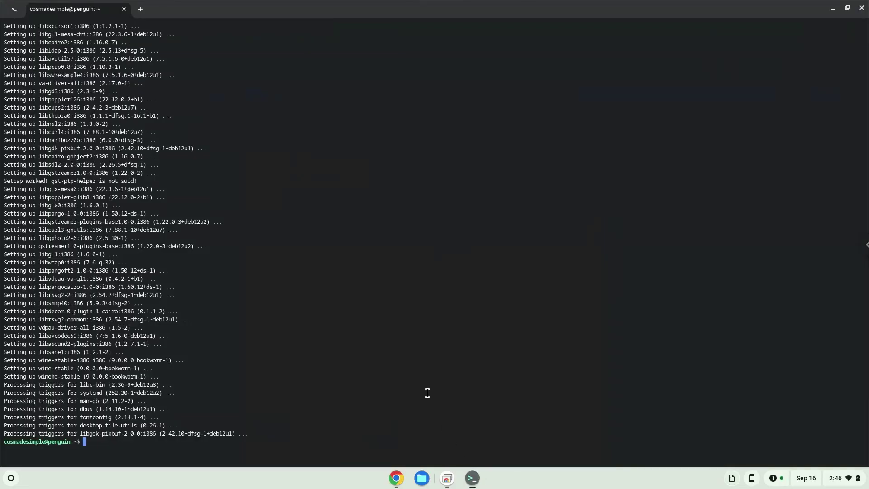
{"action": "key", "text": "ctrl+shift+v"}
{"action": "key", "text": "Return"}
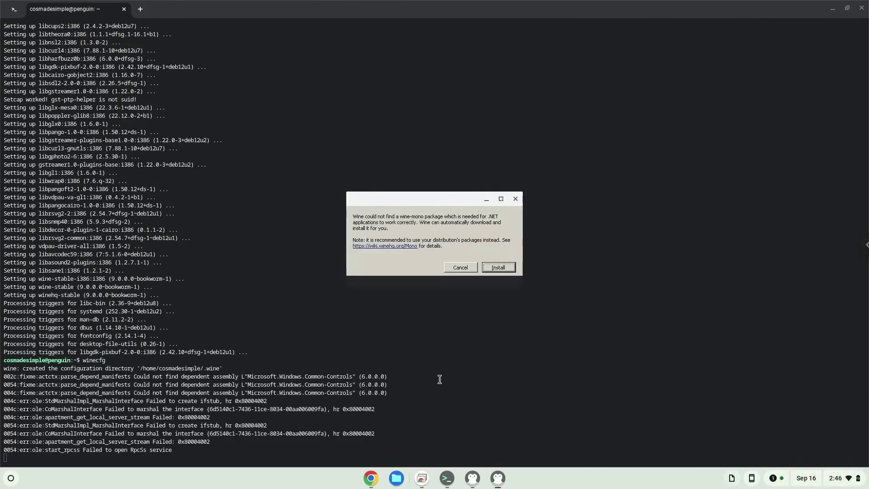
{"action": "left_click", "coordinate": [500, 270]}
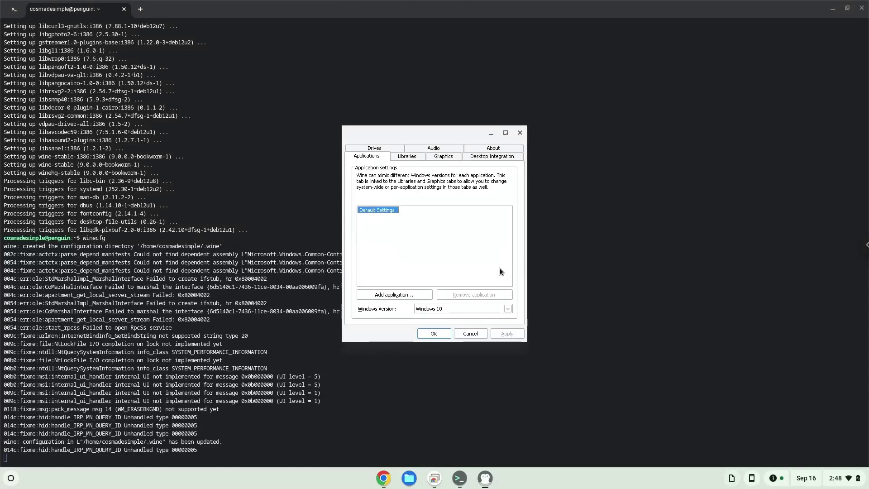
{"action": "left_click", "coordinate": [520, 132]}
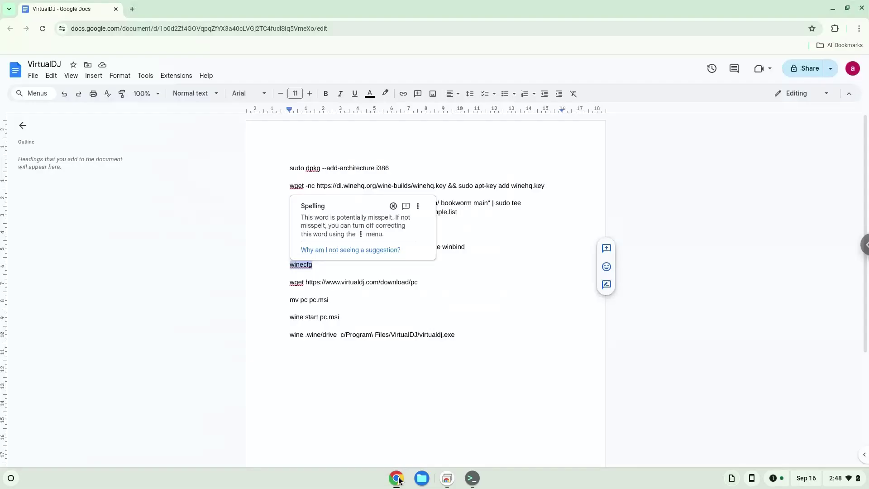
{"action": "left_click", "coordinate": [396, 477]}
{"action": "triple_click", "coordinate": [336, 283]}
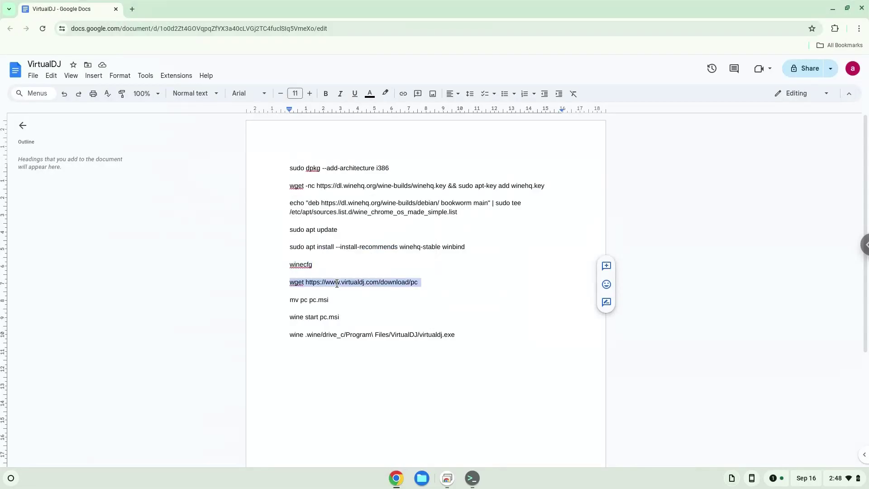
{"action": "right_click", "coordinate": [336, 282]}
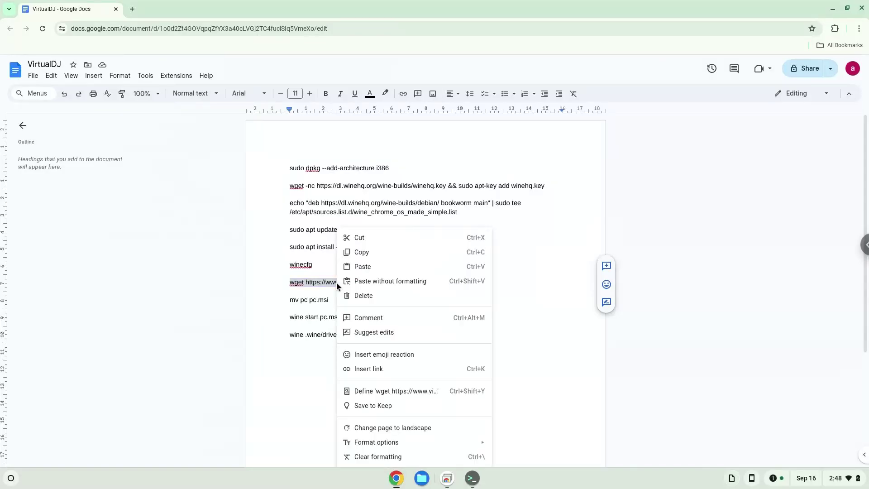
{"action": "left_click", "coordinate": [365, 254]}
{"action": "left_click", "coordinate": [472, 477]}
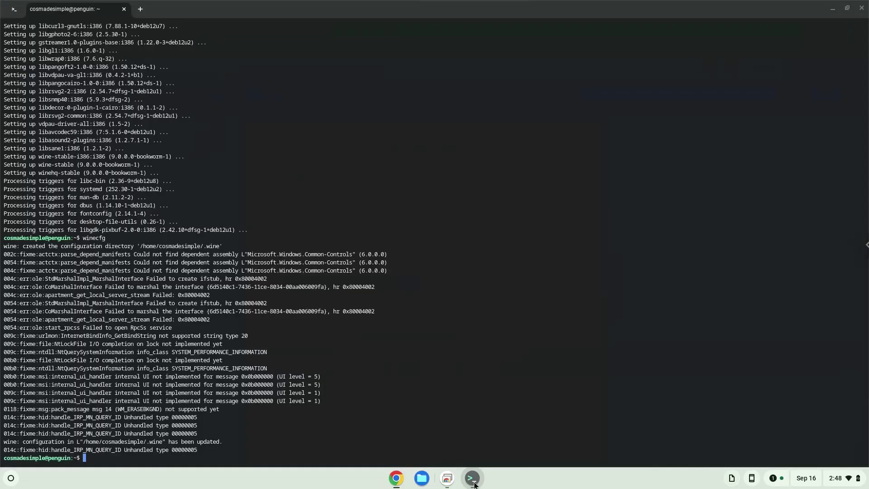
{"action": "key", "text": "ctrl+shift+v"}
{"action": "key", "text": "Return"}
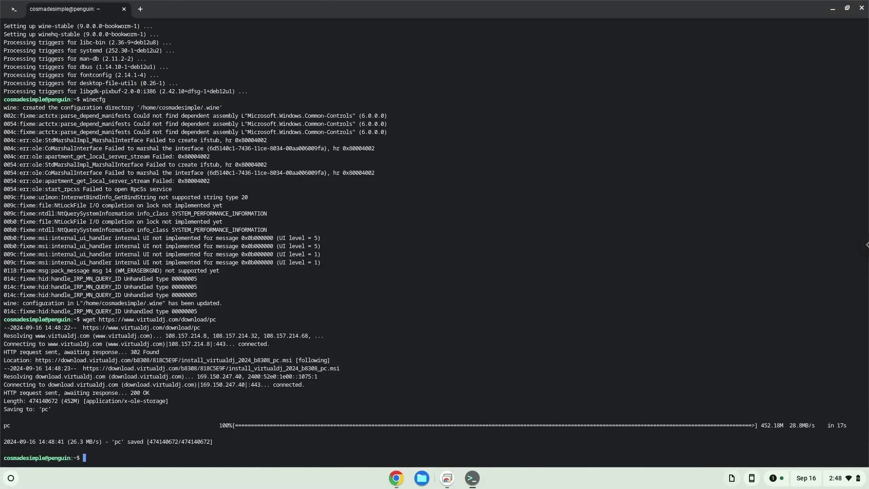
- Copy and run 'mv pc pc.msi' to rename the downloaded installer
{"action": "left_click", "coordinate": [396, 478]}
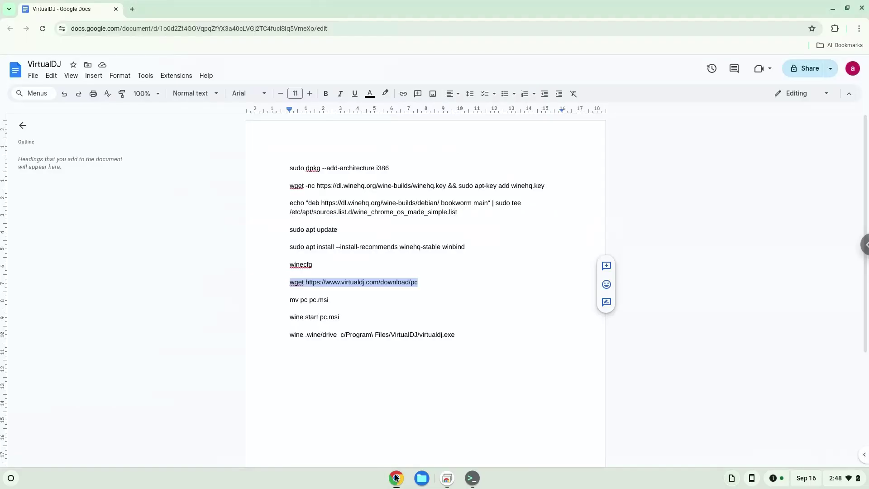
{"action": "triple_click", "coordinate": [299, 300]}
{"action": "right_click", "coordinate": [298, 299]}
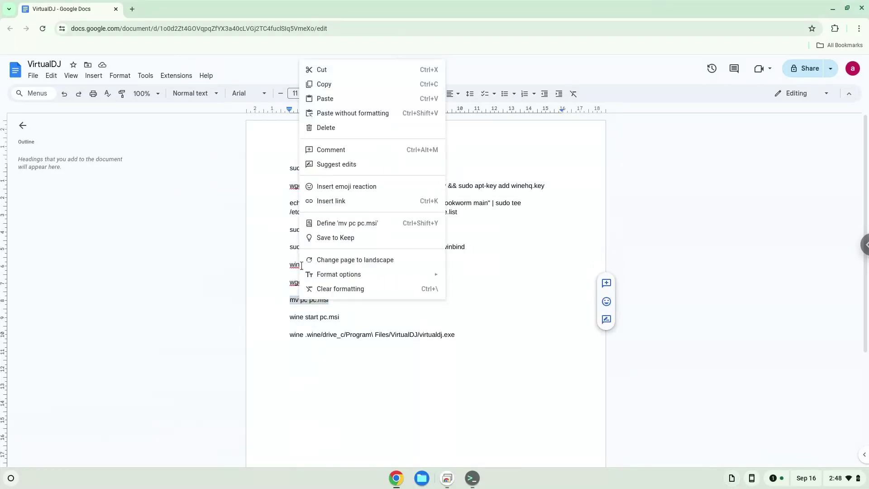
{"action": "left_click", "coordinate": [333, 85]}
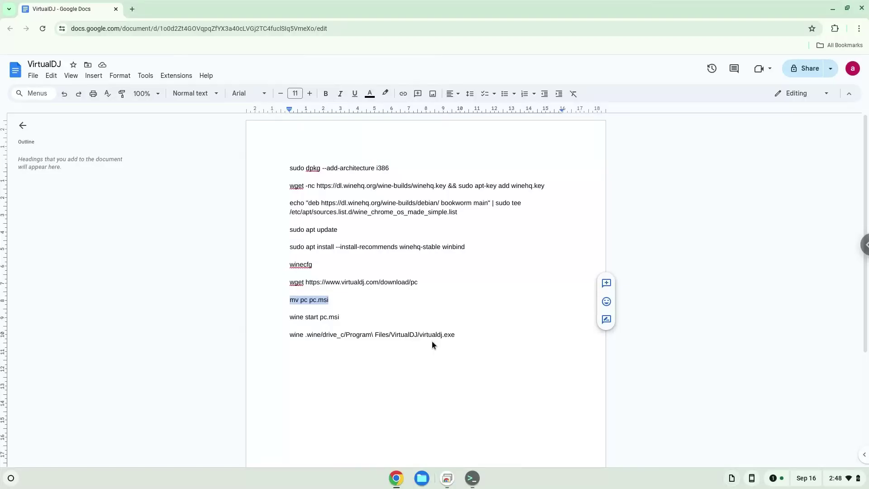
{"action": "left_click", "coordinate": [472, 478]}
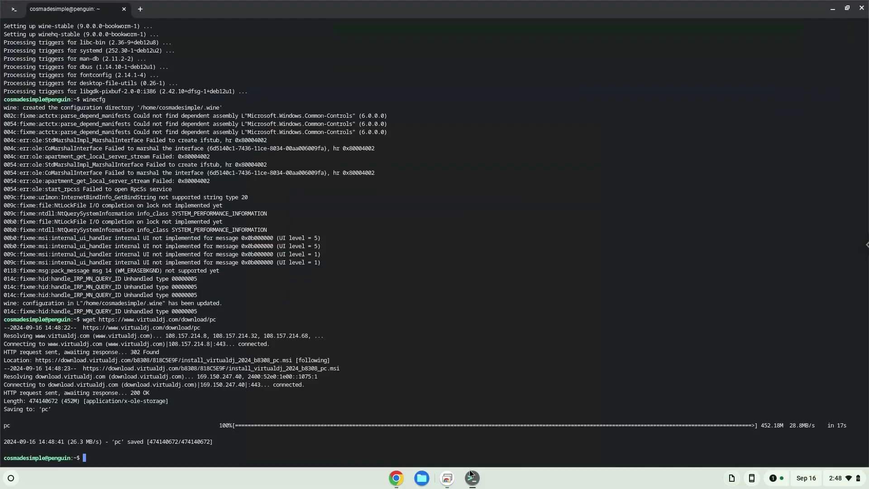
{"action": "key", "text": "ctrl+shift+v"}
{"action": "key", "text": "Return"}
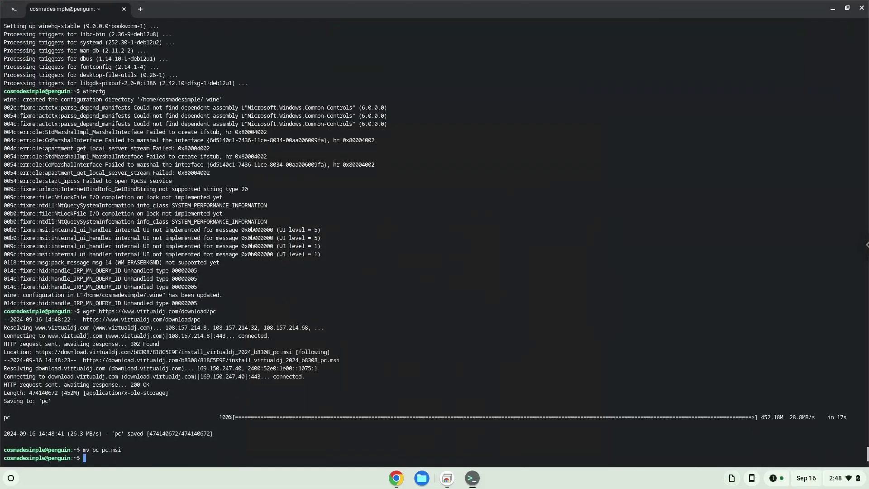
- Copy the 'wine start pc.msi' command from the document
{"action": "left_click", "coordinate": [396, 478]}
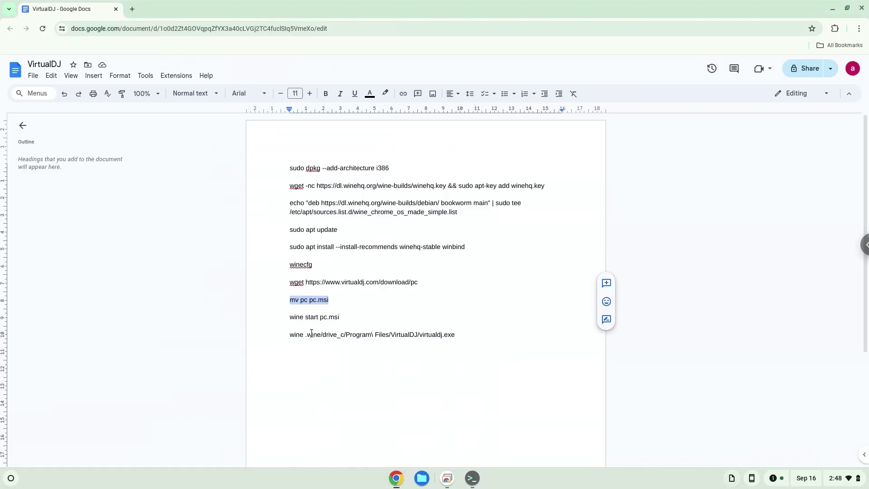
{"action": "triple_click", "coordinate": [303, 318]}
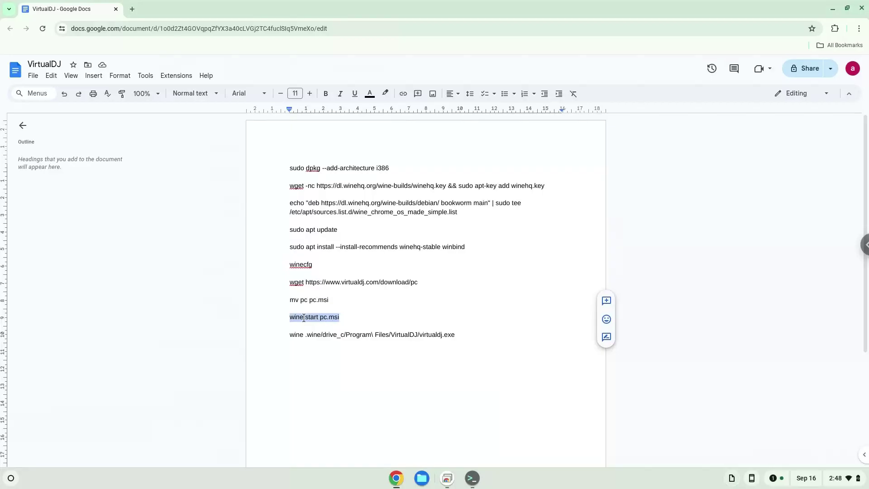
{"action": "right_click", "coordinate": [304, 317]}
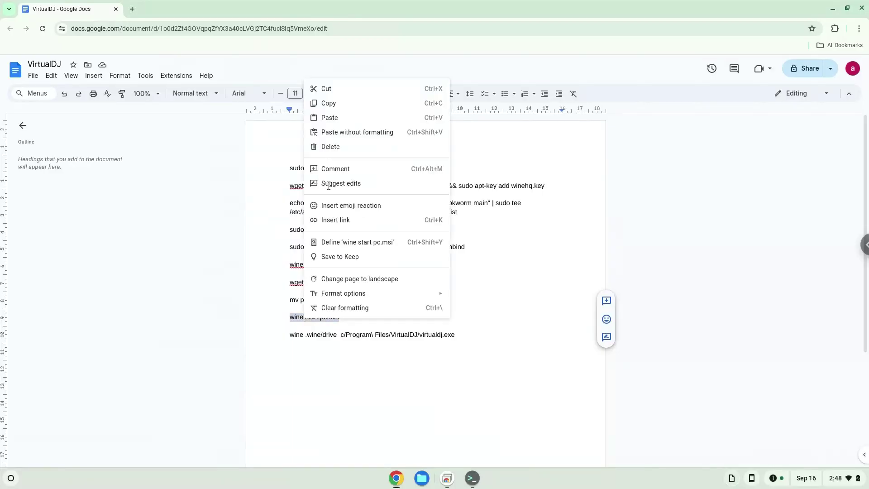
{"action": "left_click", "coordinate": [341, 102]}
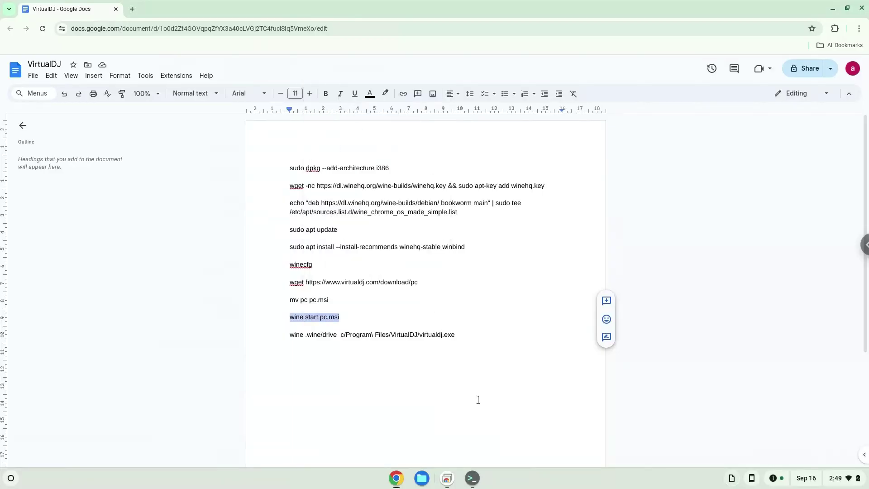
- Run 'wine start pc.msi' in Terminal to launch the VirtualDJ installer
{"action": "left_click", "coordinate": [471, 478]}
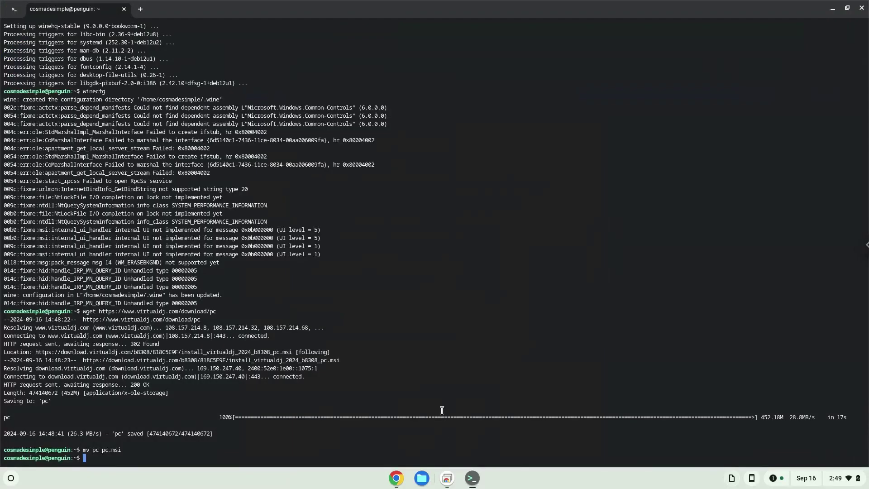
{"action": "key", "text": "ctrl+shift+v"}
{"action": "key", "text": "Return"}
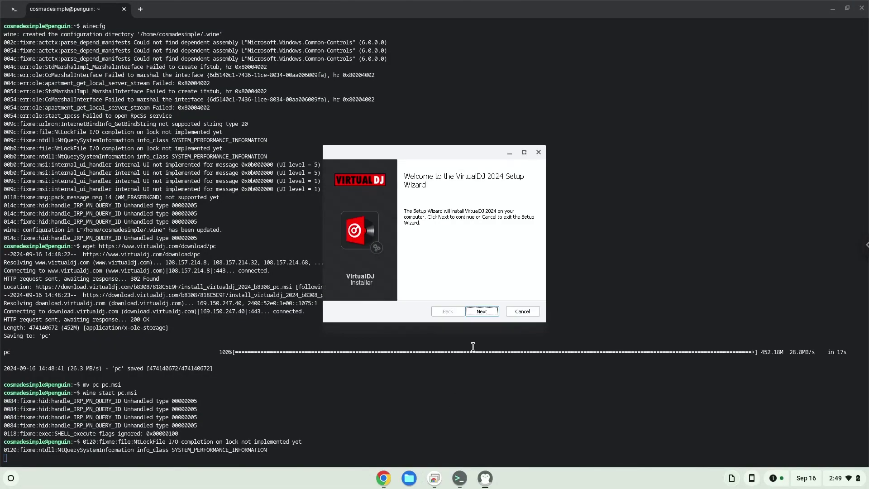
- Install VirtualDJ 2024 with the license terms accepted, then close the success window
{"action": "left_click", "coordinate": [477, 312]}
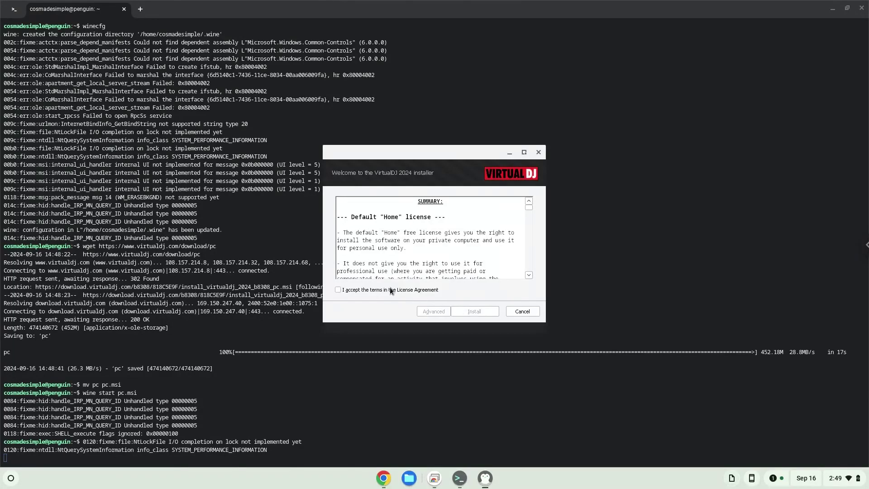
{"action": "left_click", "coordinate": [391, 292]}
{"action": "left_click", "coordinate": [475, 311]}
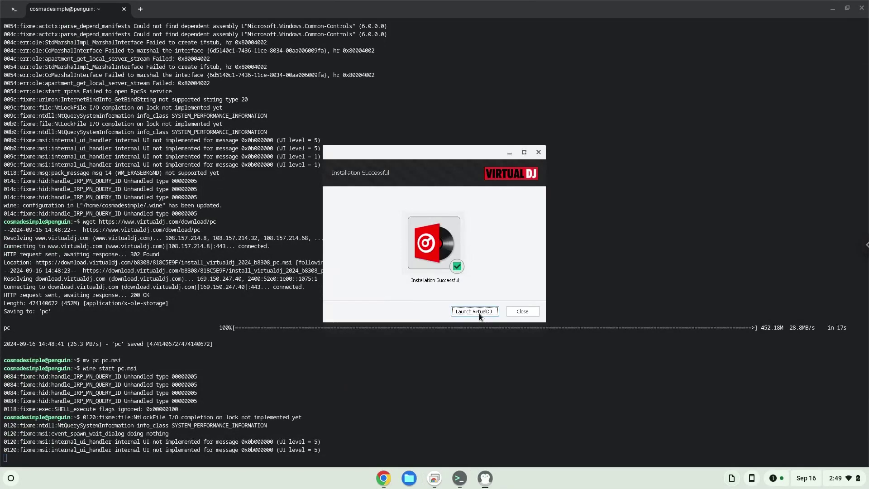
{"action": "left_click", "coordinate": [517, 312]}
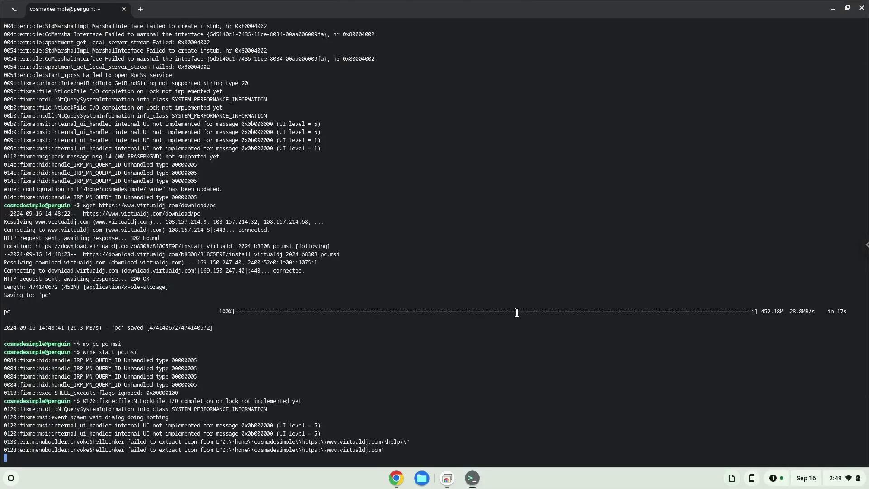
- Close the old terminal, copy the 'wine .wine/drive_c/.../virtualdj.exe' command, and start a new Terminal
{"action": "left_click", "coordinate": [861, 10]}
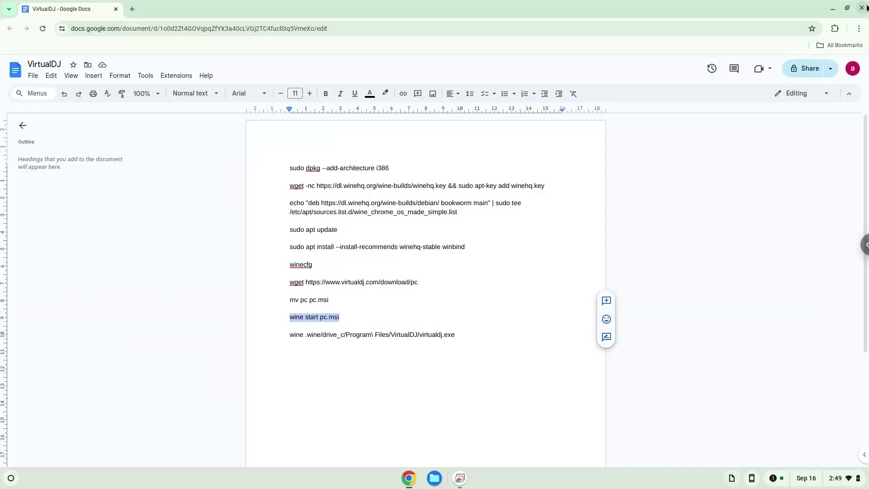
{"action": "left_click", "coordinate": [399, 334]}
{"action": "triple_click", "coordinate": [399, 334]}
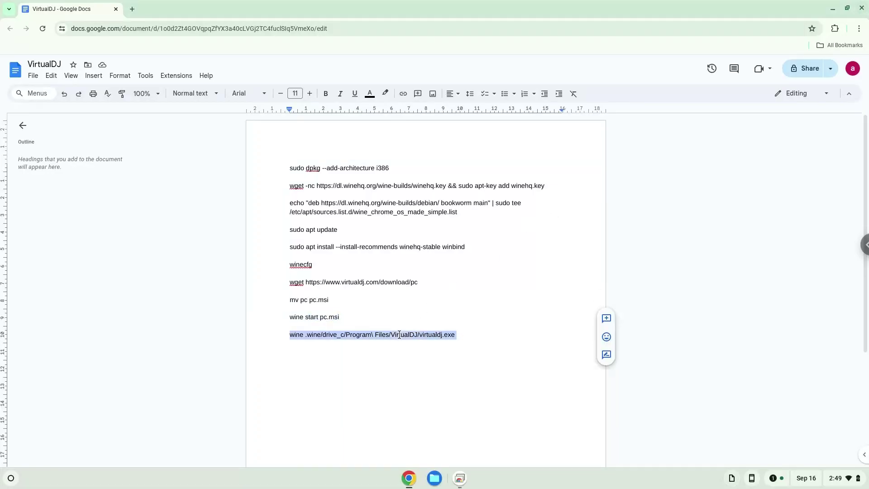
{"action": "right_click", "coordinate": [399, 334]}
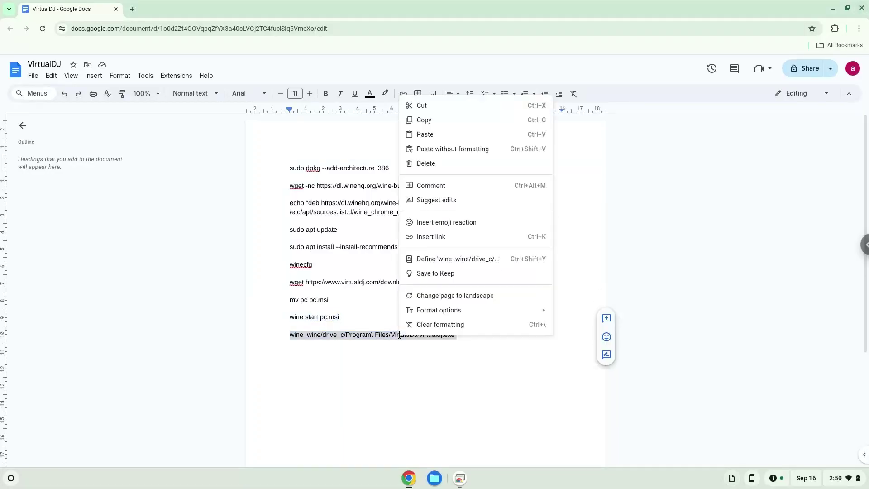
{"action": "left_click", "coordinate": [430, 120]}
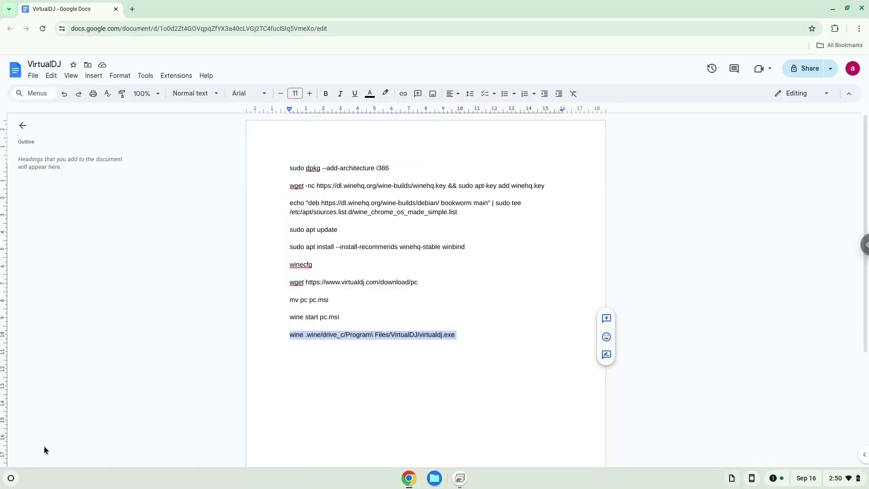
{"action": "left_click", "coordinate": [12, 478]}
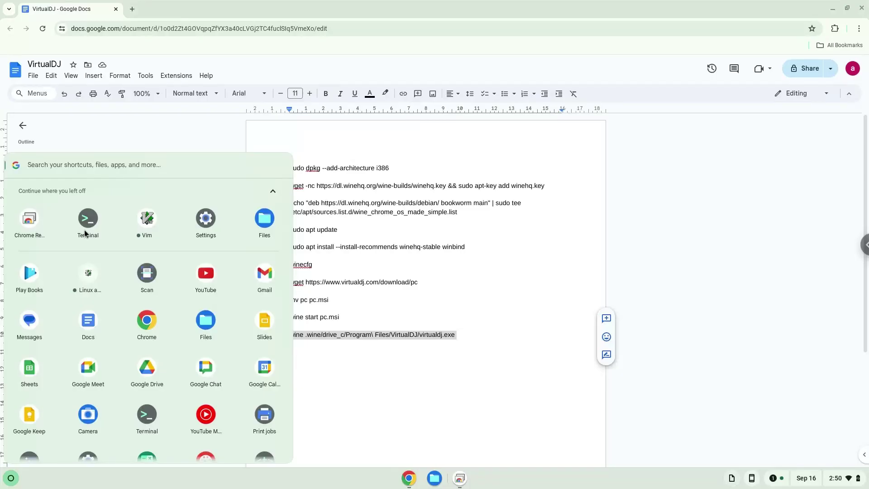
{"action": "left_click", "coordinate": [86, 231]}
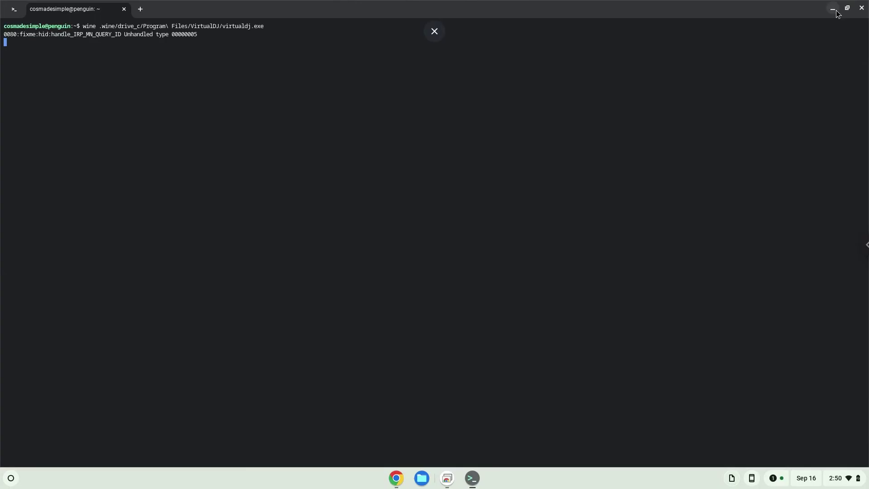
- Minimize the Terminal and the Google Docs browser window to clear the desktop for VirtualDJ
{"action": "left_click", "coordinate": [832, 9]}
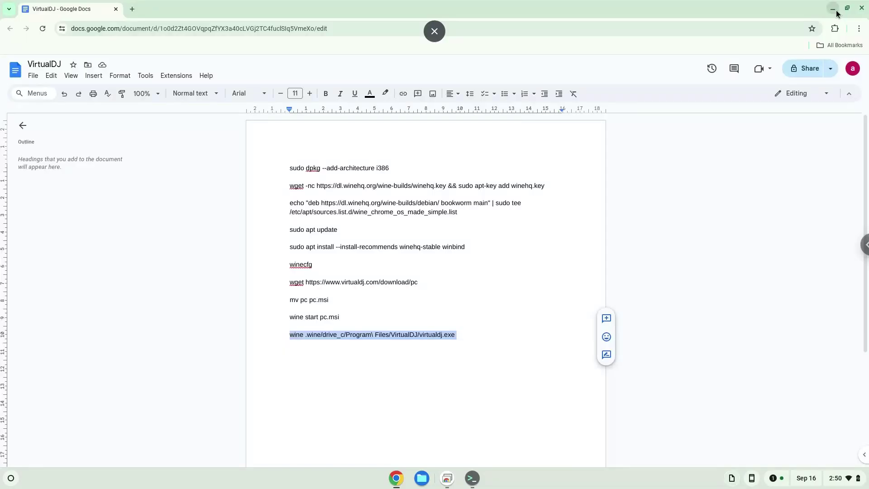
{"action": "left_click", "coordinate": [836, 12]}
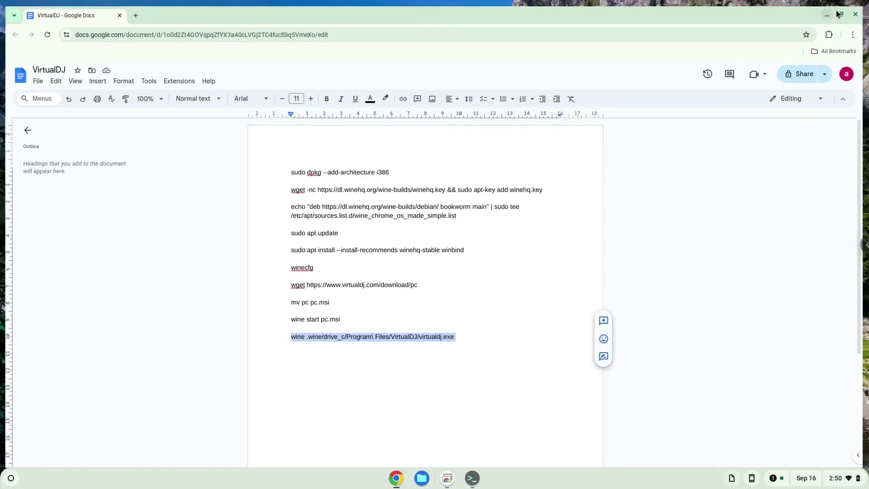
{"action": "left_click", "coordinate": [836, 12]}
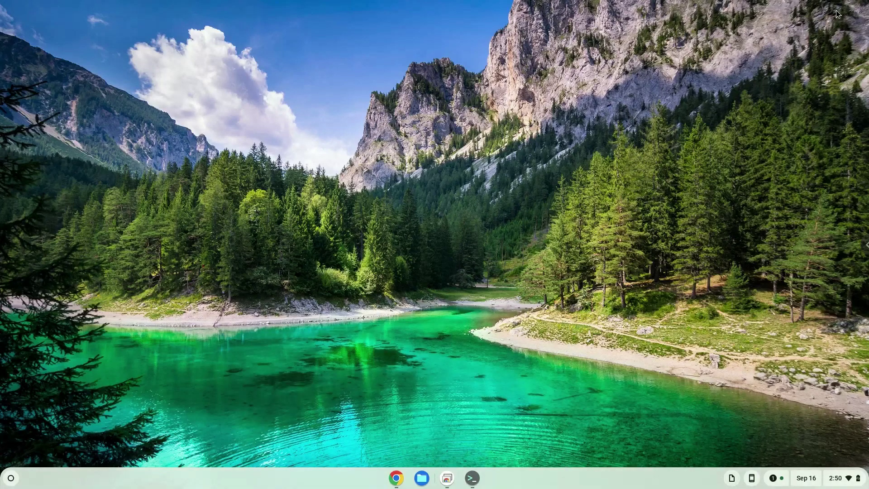